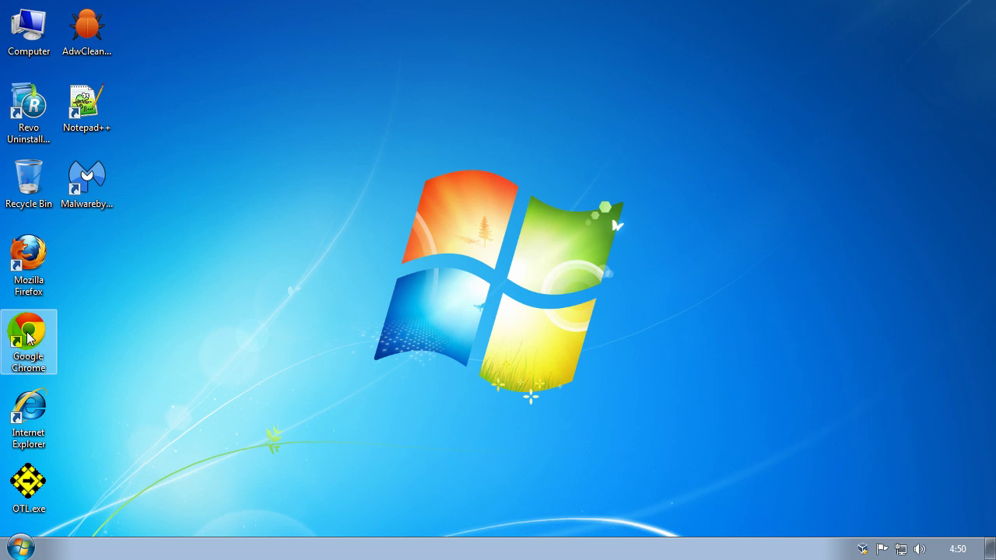
left_click_drag(28, 341, 28, 348)
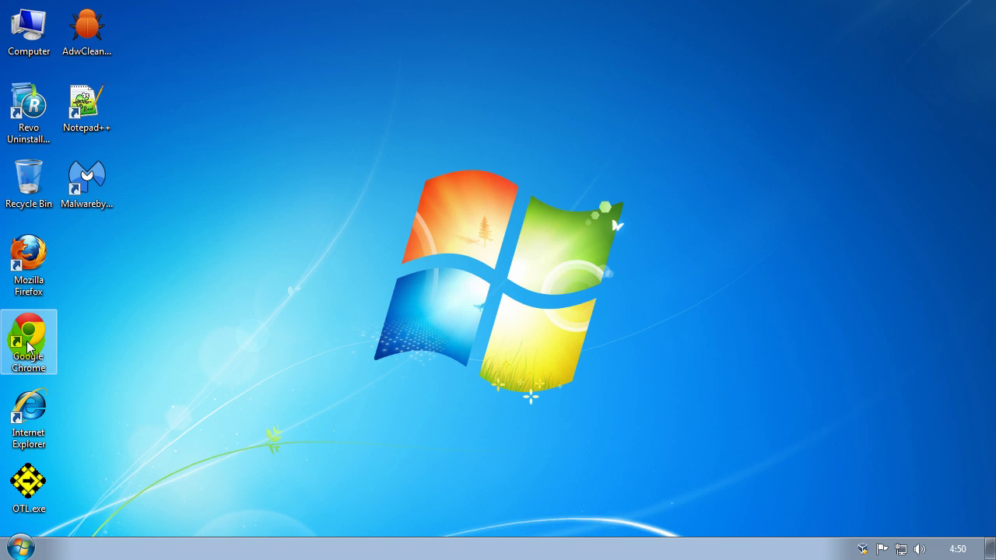
left_click_drag(28, 348, 24, 342)
double_click(24, 339)
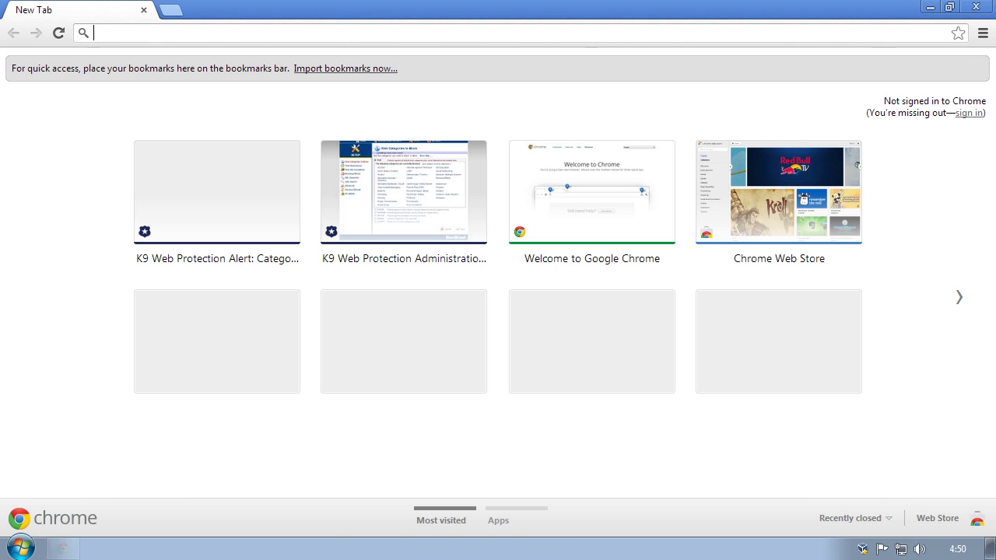
type("www.fa")
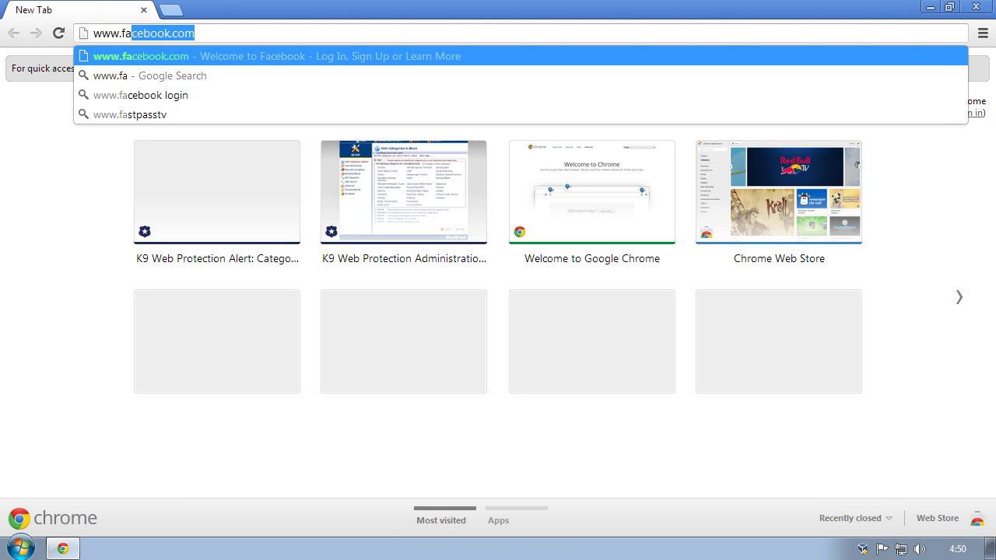
key("Return")
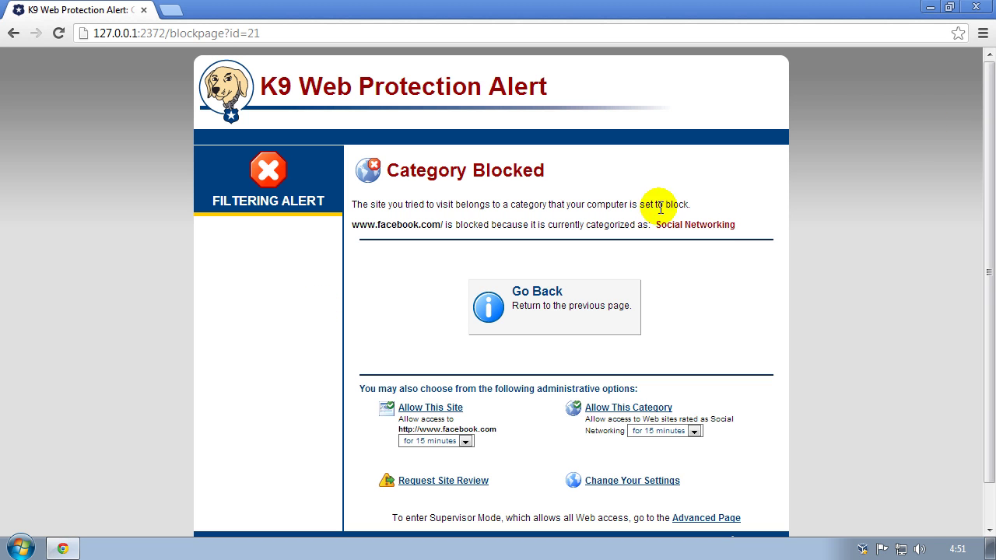
left_click(978, 9)
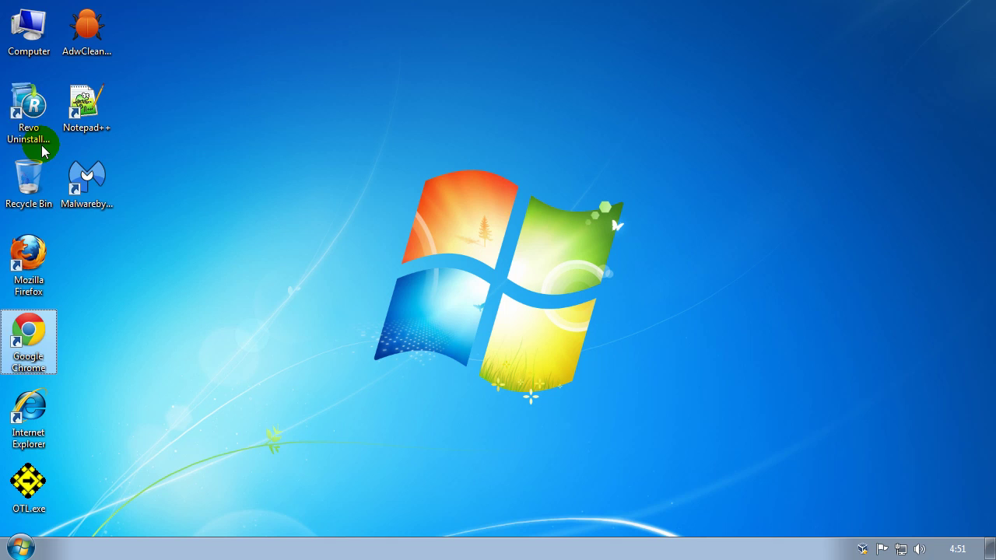
- Select the Revo Uninstaller Pro shortcut on the desktop
left_click(31, 138)
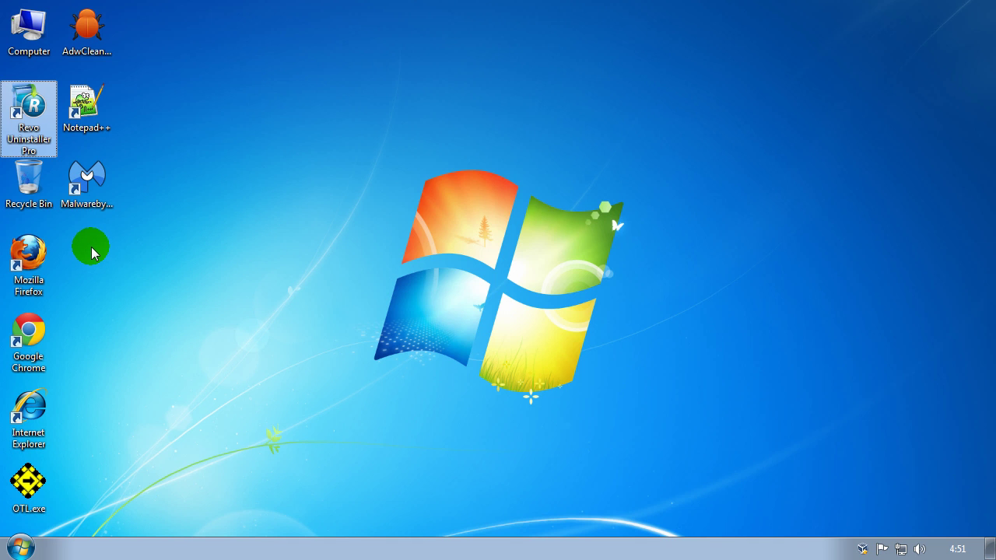
- Launch Revo Uninstaller Pro and start uninstalling Blue Coat K9 Web Protection
double_click(27, 110)
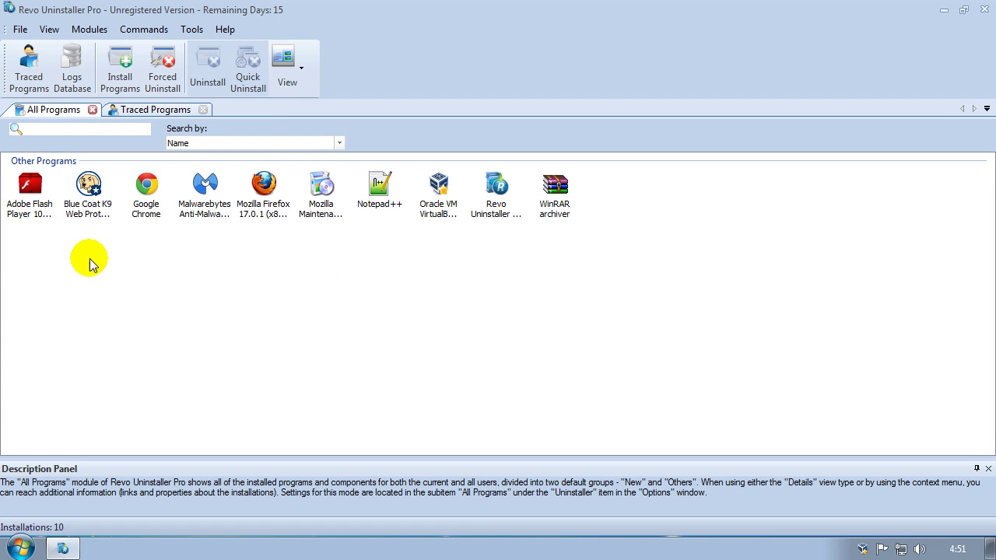
left_click(89, 218)
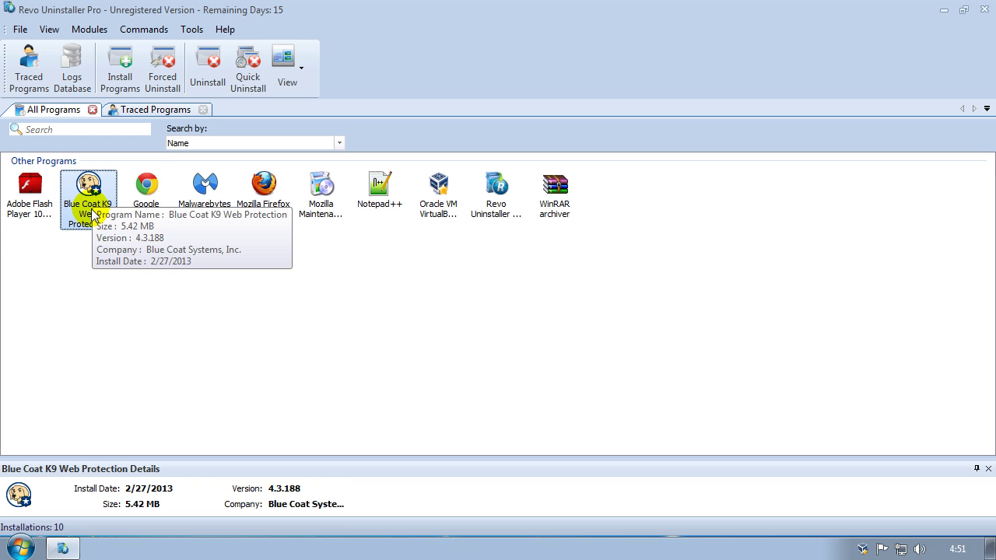
mouse_move(105, 218)
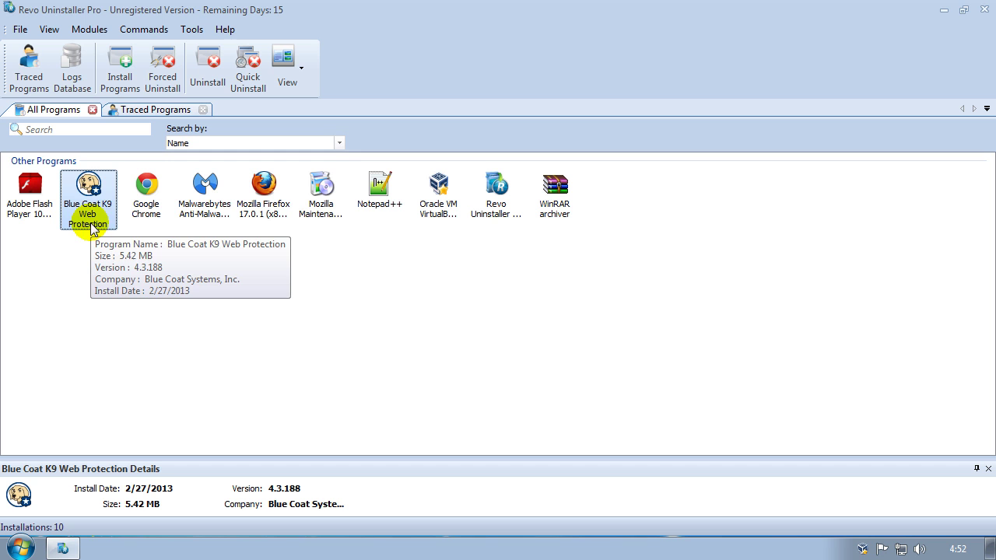
left_click(207, 82)
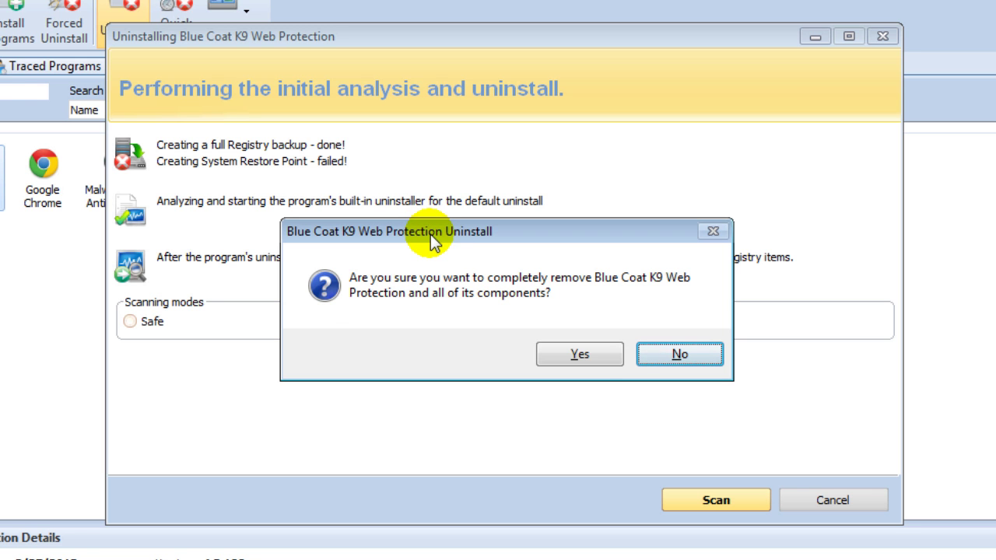
left_click(579, 357)
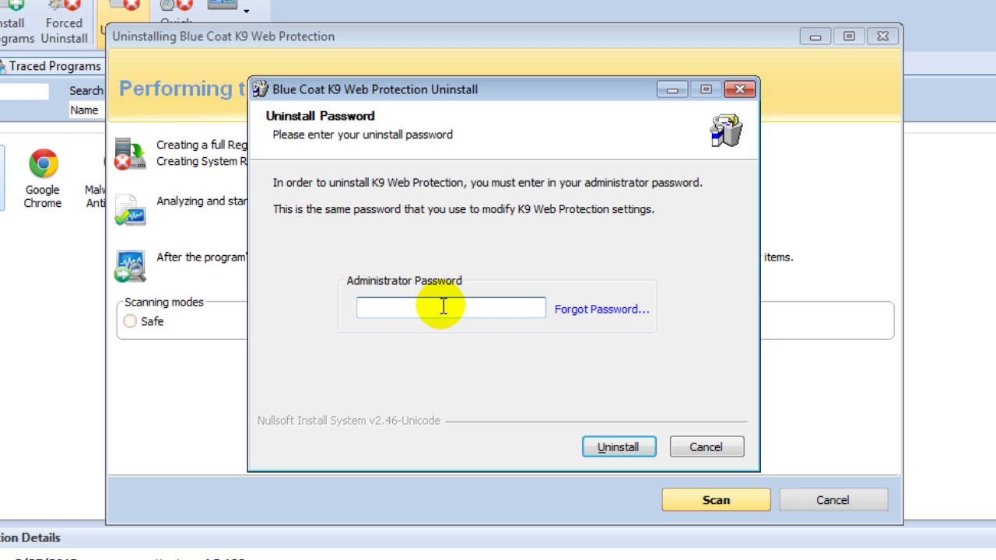
- Submit the administrator password, dismiss the Invalid password message, and cancel K9's own uninstaller
type("••••••••••")
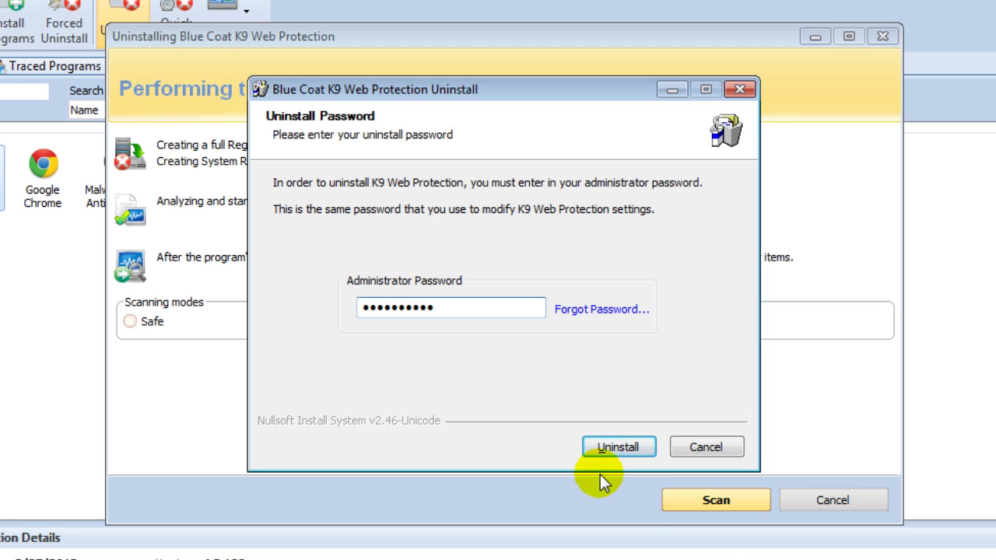
left_click(600, 441)
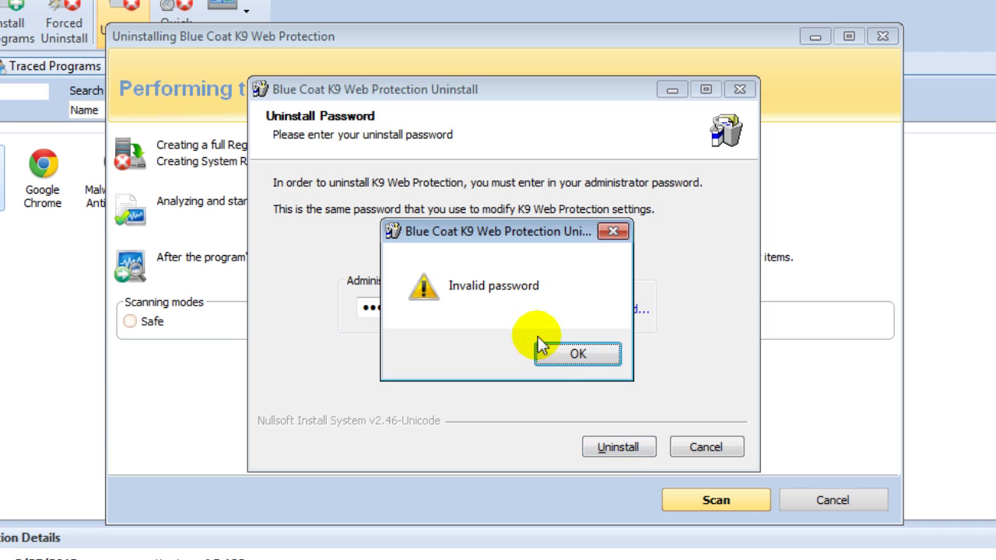
left_click(562, 355)
left_click(708, 447)
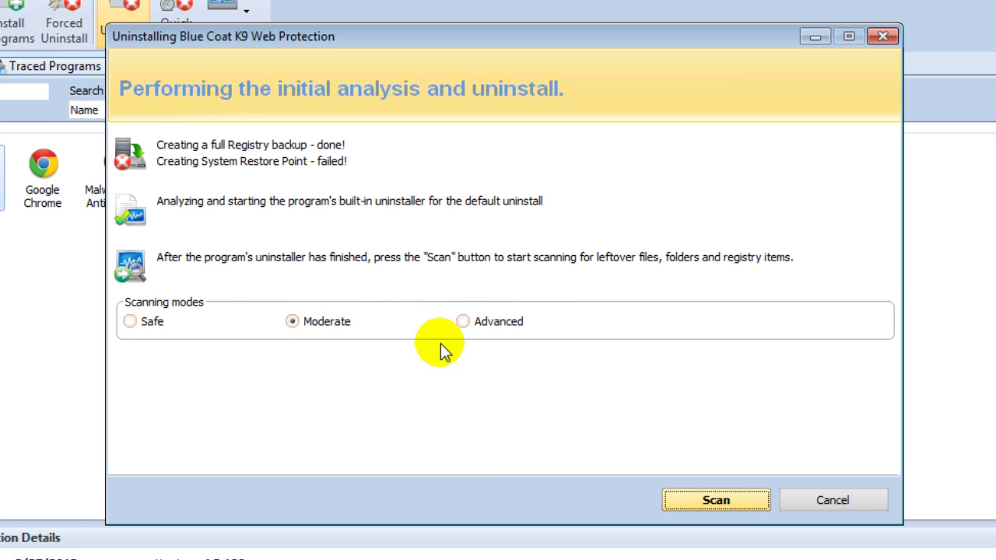
- Run an Advanced scan for K9 leftovers, finding 3 registry keys and 16 values
left_click(464, 322)
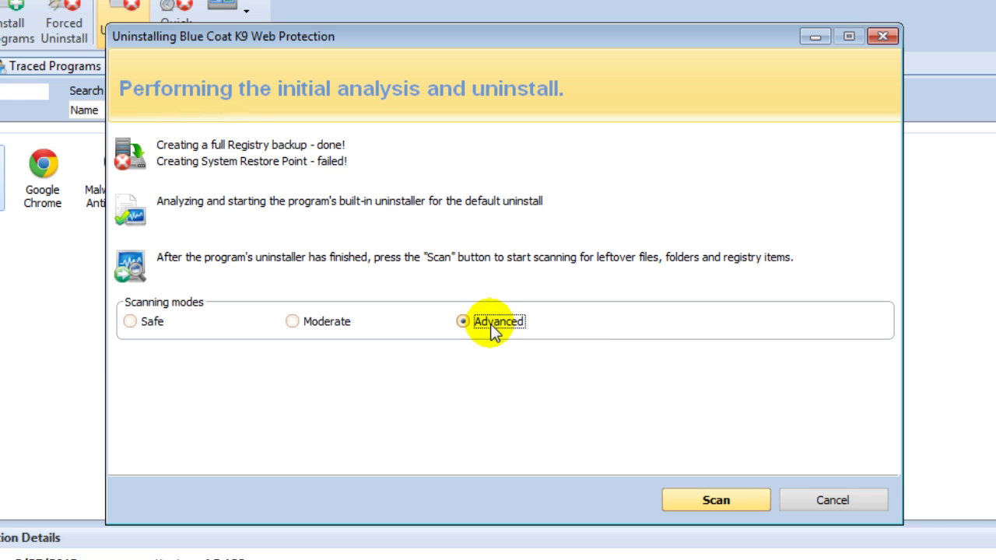
left_click(706, 505)
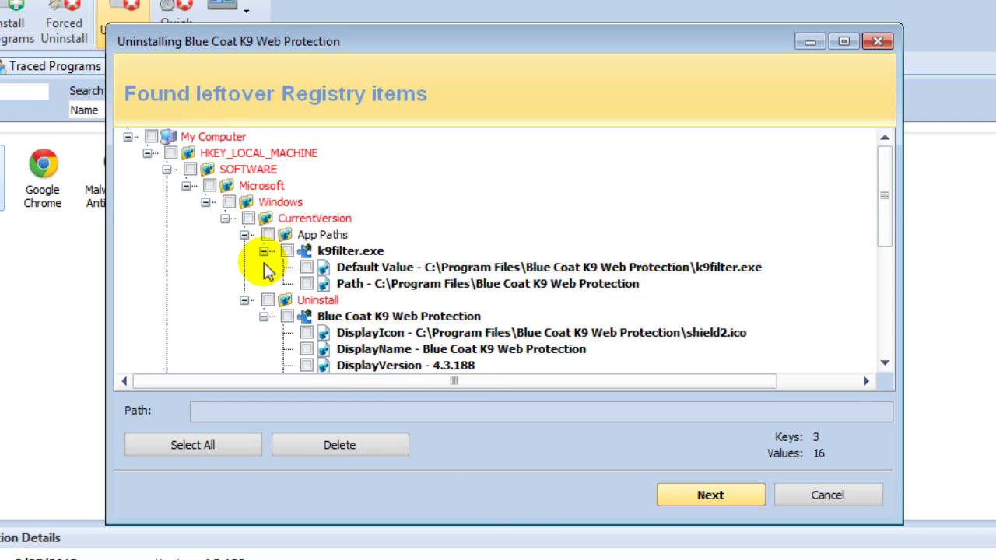
- Select all leftover K9 registry items and delete them
mouse_move(889, 195)
left_mouse_down()
mouse_move(885, 351)
mouse_move(885, 196)
left_mouse_up()
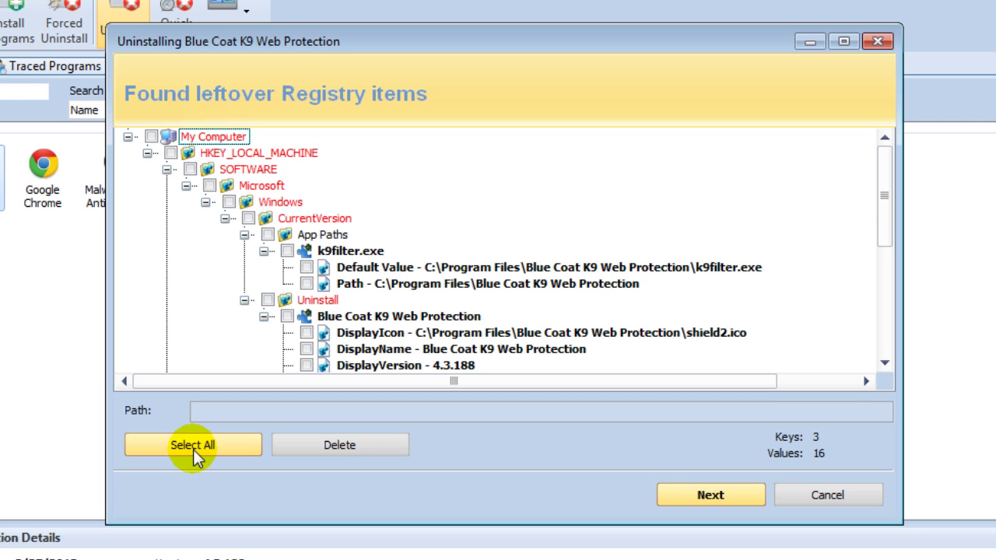
left_click(193, 447)
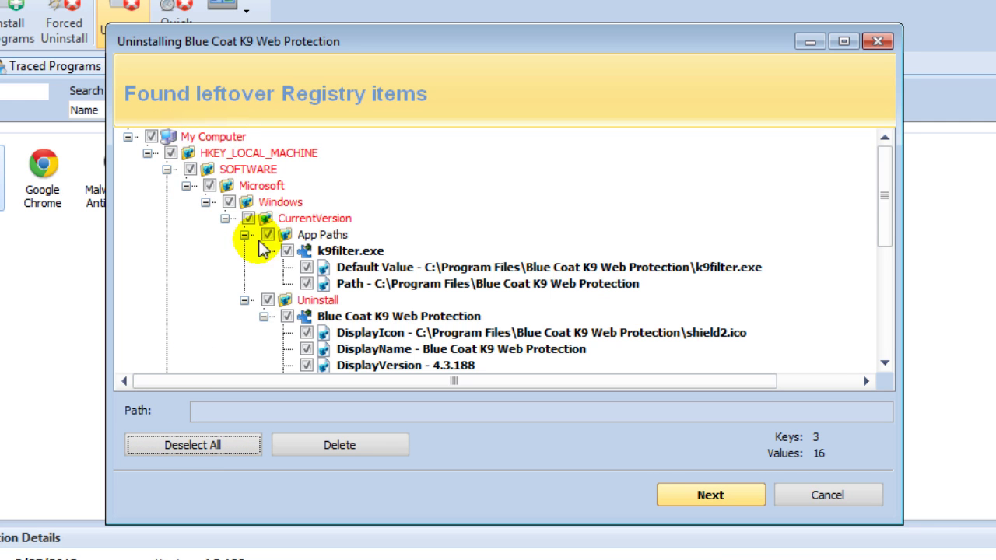
left_click(329, 448)
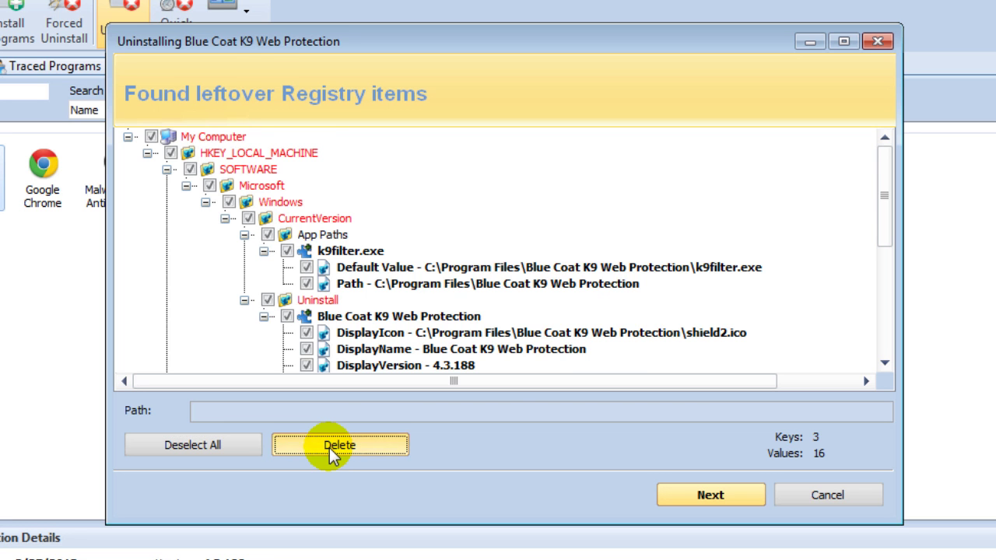
left_click(547, 328)
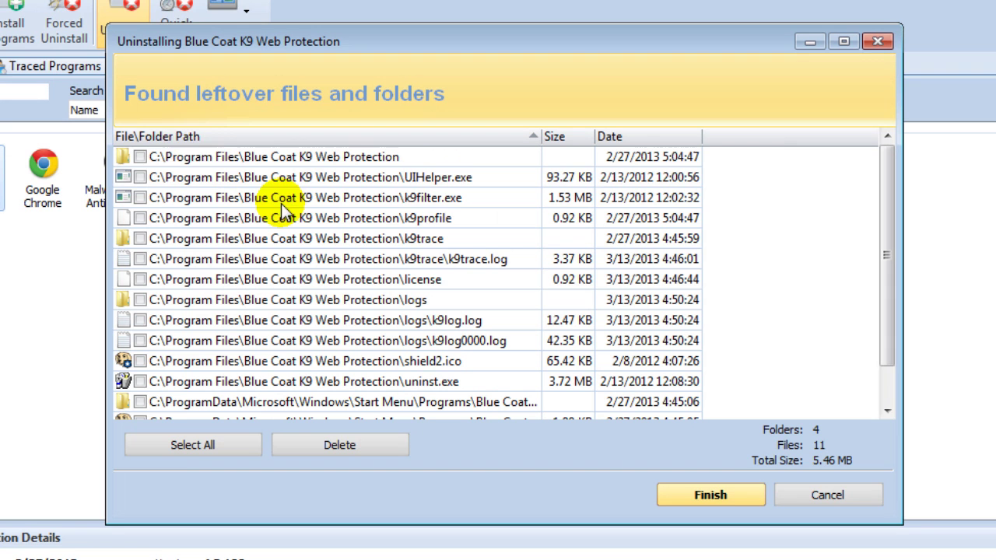
- Select and delete all leftover K9 files and folders (4 folders, 11 files, 5.46 MB)
left_click(186, 449)
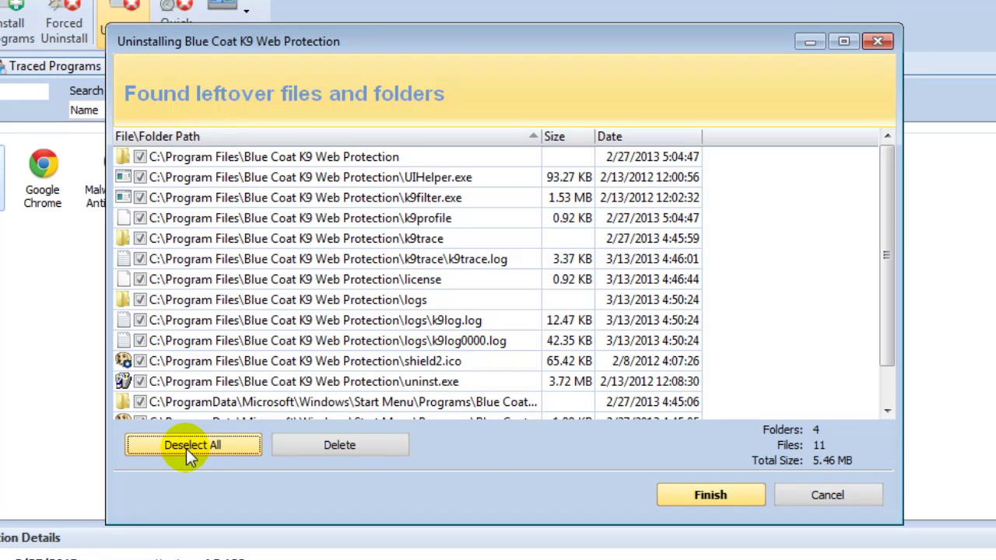
left_click_drag(889, 246, 883, 289)
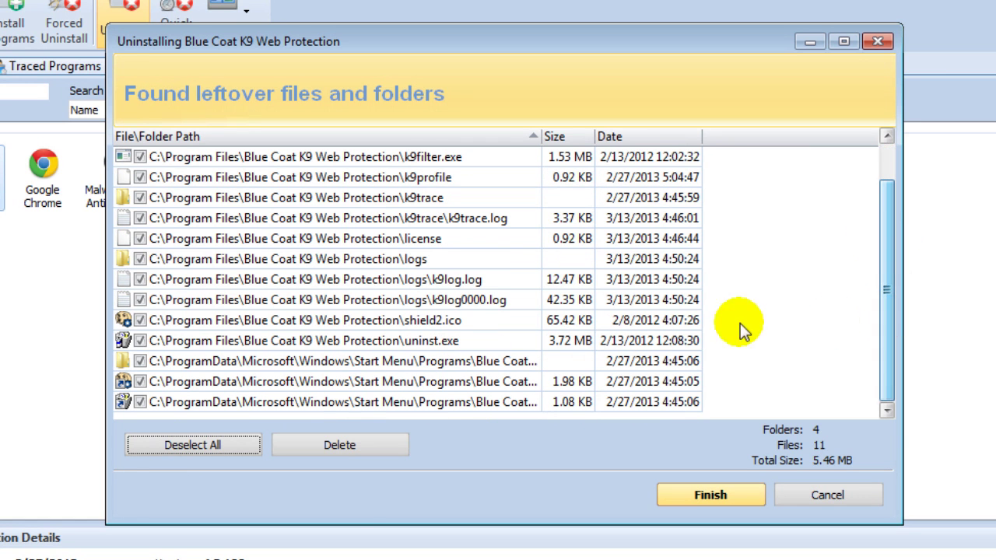
left_click(339, 441)
left_click(554, 329)
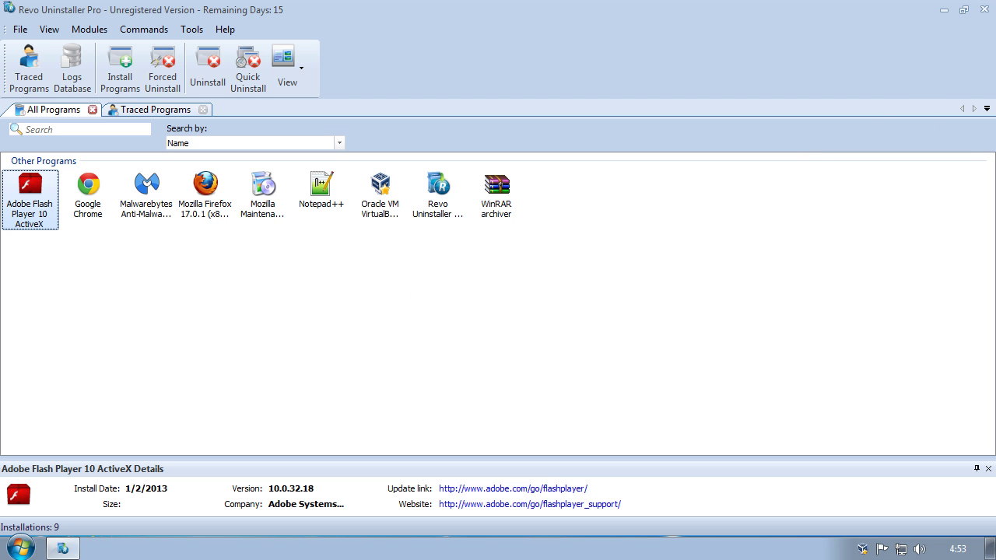
- Close Revo Uninstaller Pro and open the C: Local Disk drive in Windows Explorer
left_click(982, 10)
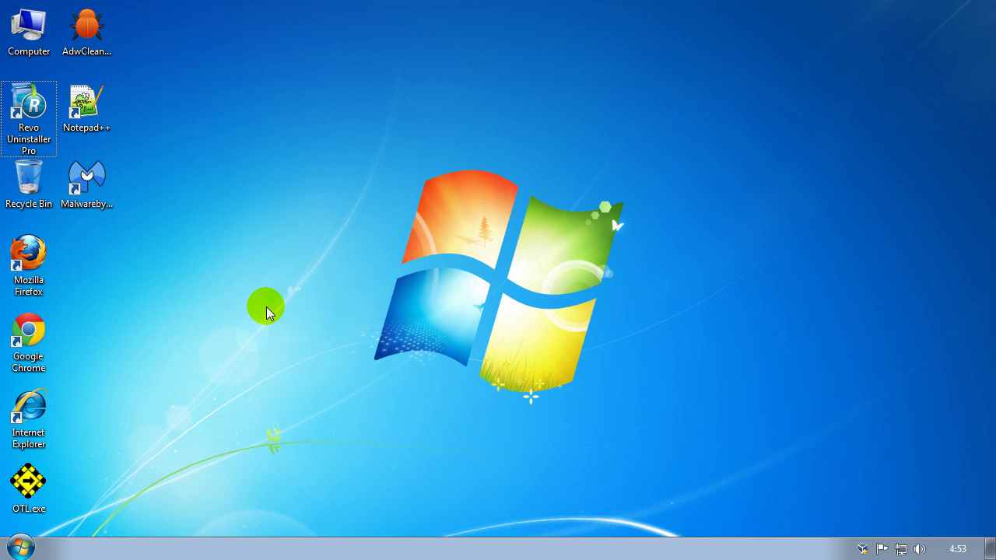
left_click(21, 548)
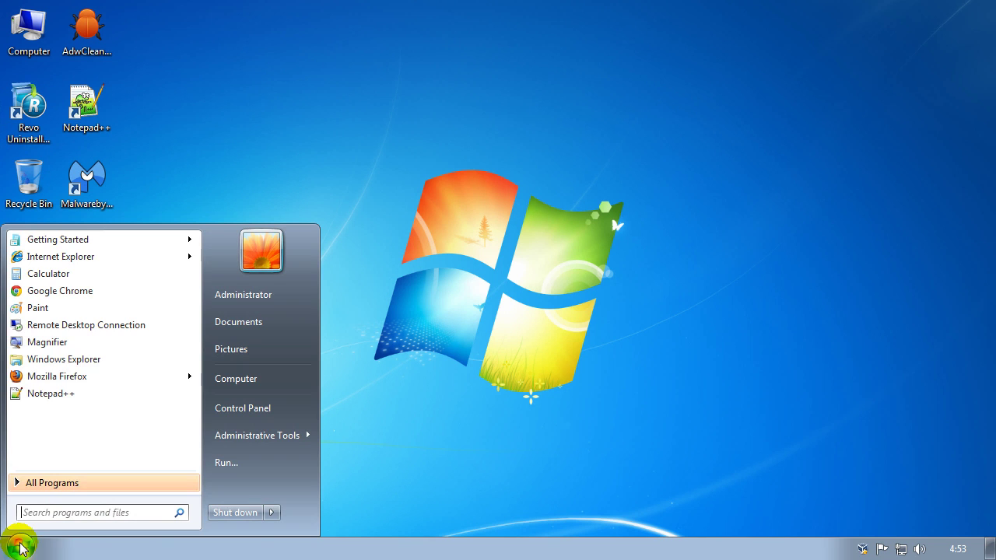
left_click(70, 360)
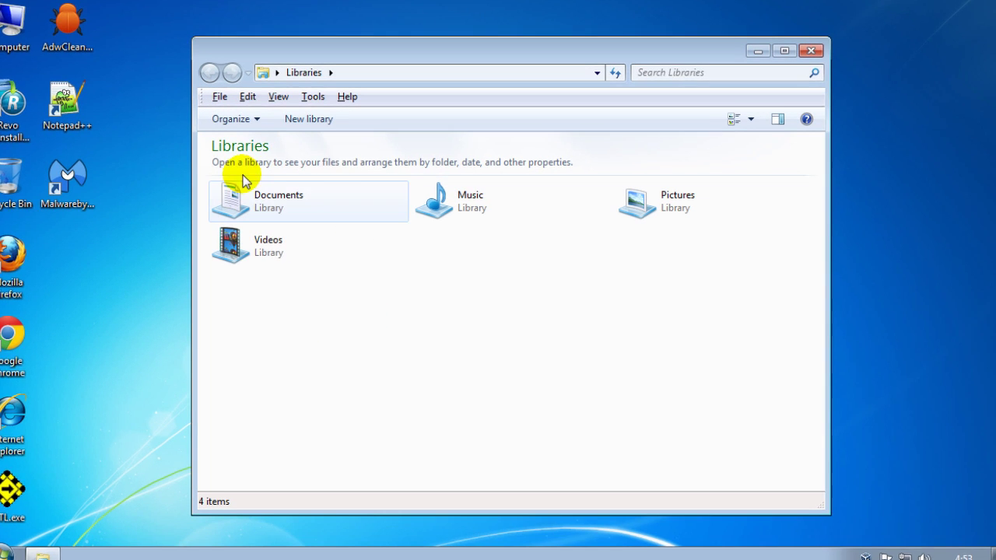
left_click(277, 72)
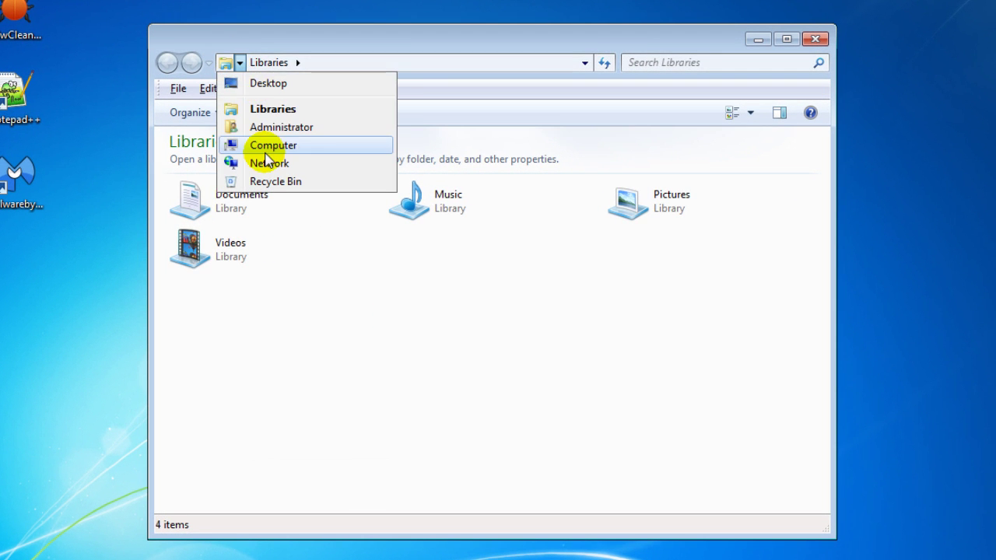
left_click(265, 153)
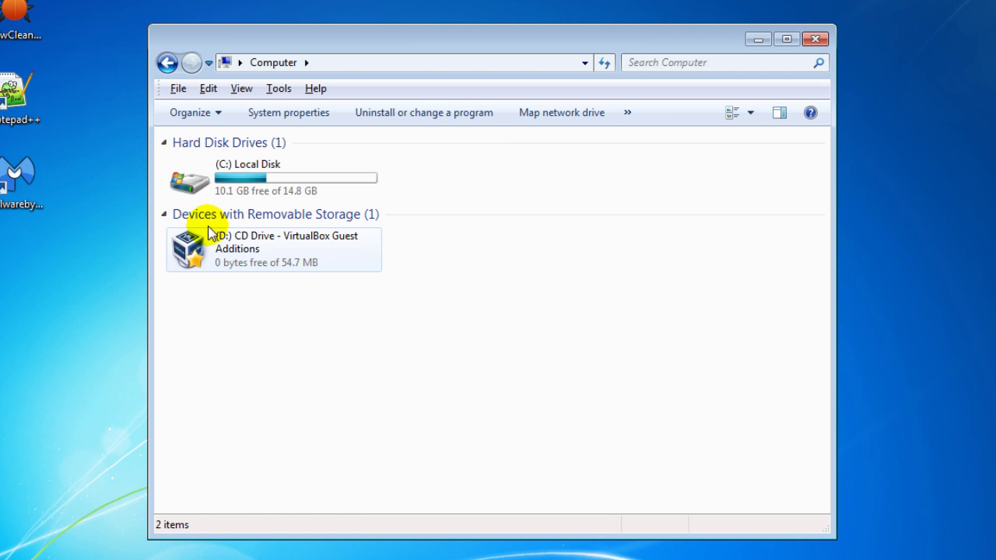
left_click(249, 170)
double_click(248, 171)
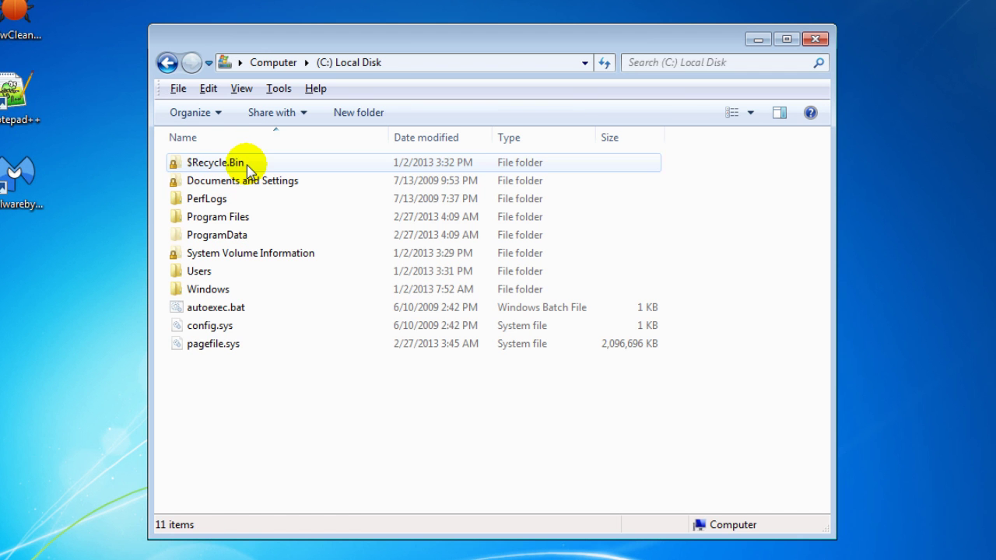
- Navigate to C:\Windows\System32\drivers and select the bckd.sys driver file
left_click(218, 296)
double_click(216, 298)
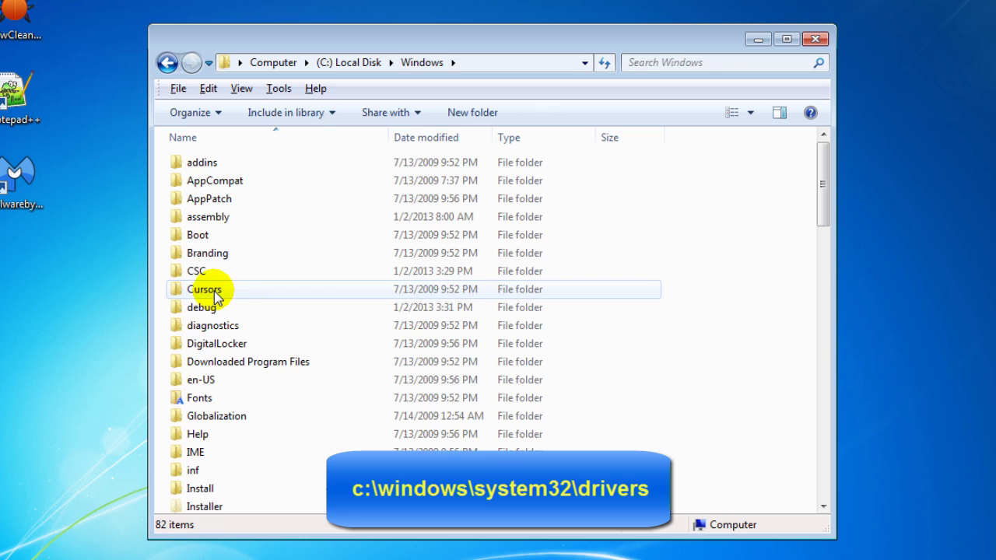
scroll(226, 324, "down", 10)
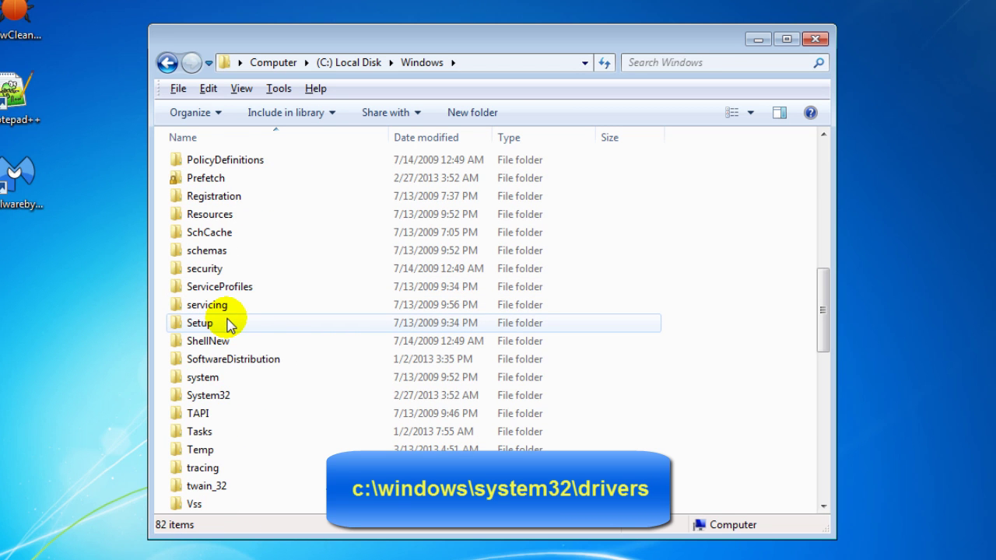
double_click(205, 396)
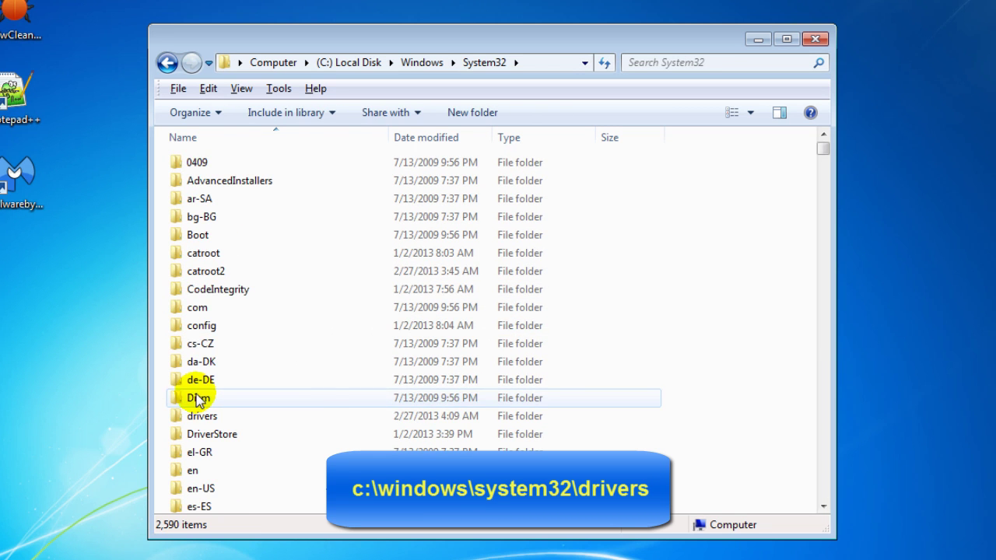
scroll(260, 374, "down", 4)
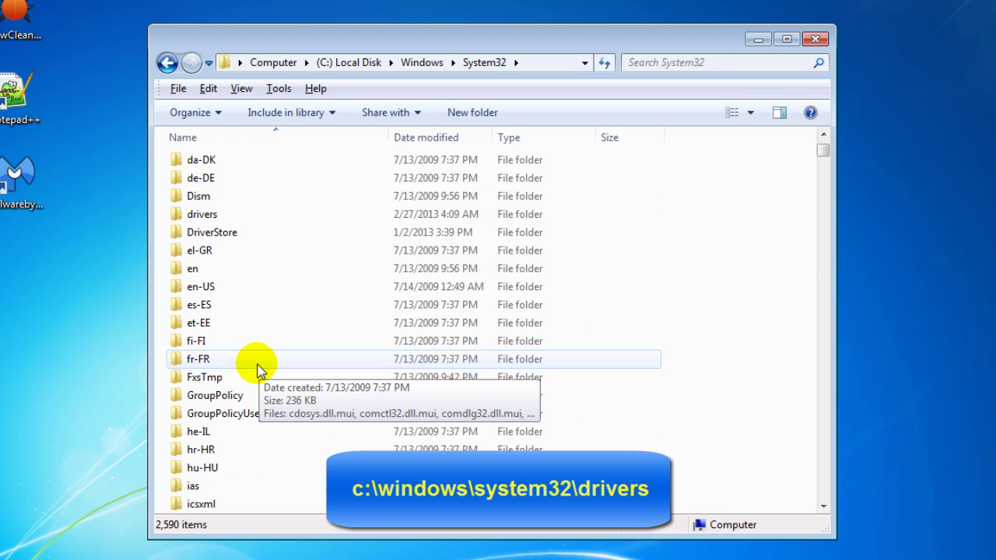
left_click(203, 215)
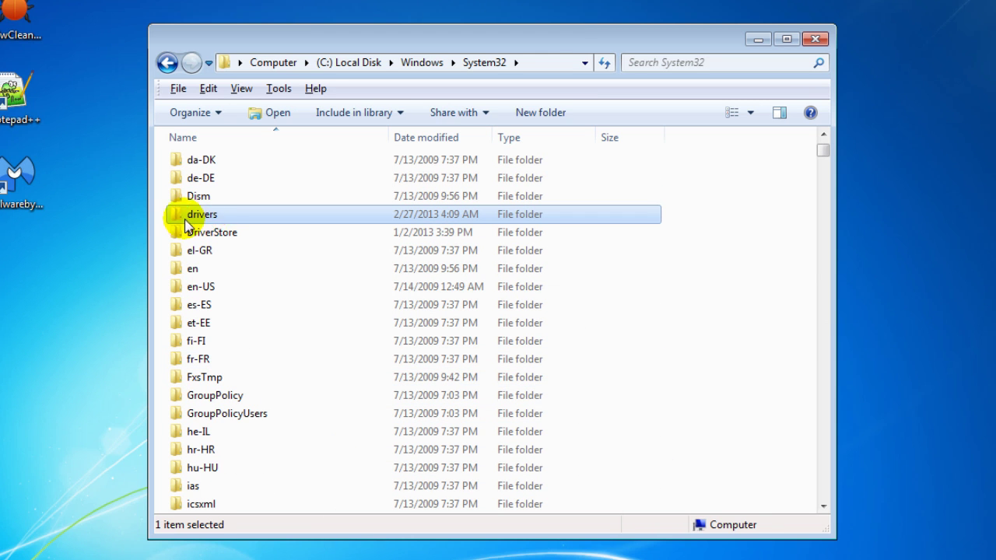
double_click(205, 218)
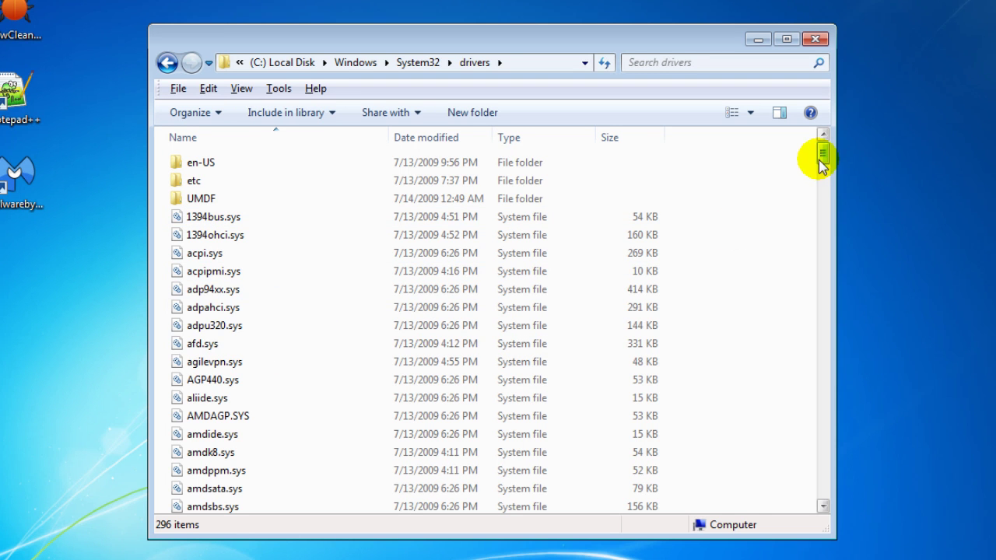
left_click_drag(824, 160, 822, 182)
left_click(187, 313)
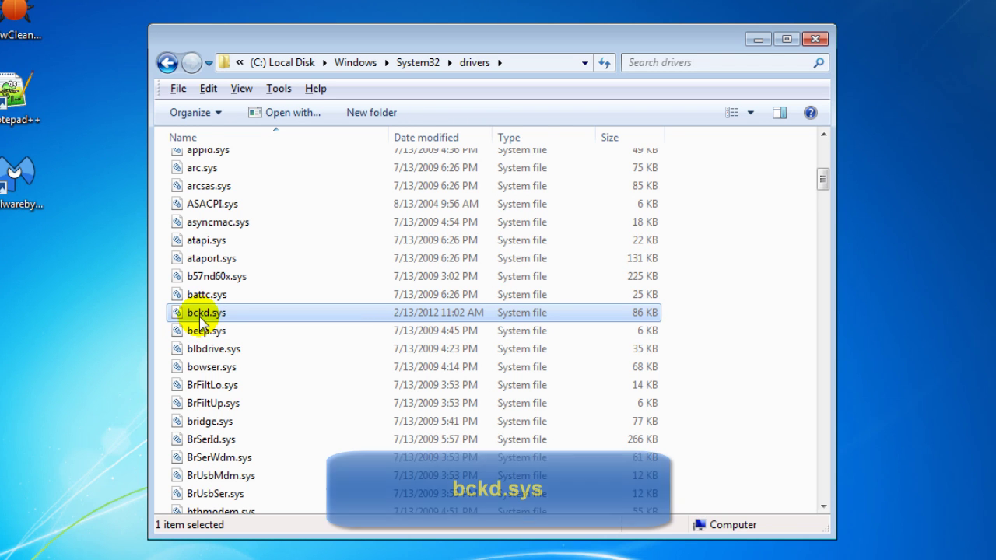
- Check the product and version details of bckd.sys in its Properties Details tab
right_click(203, 313)
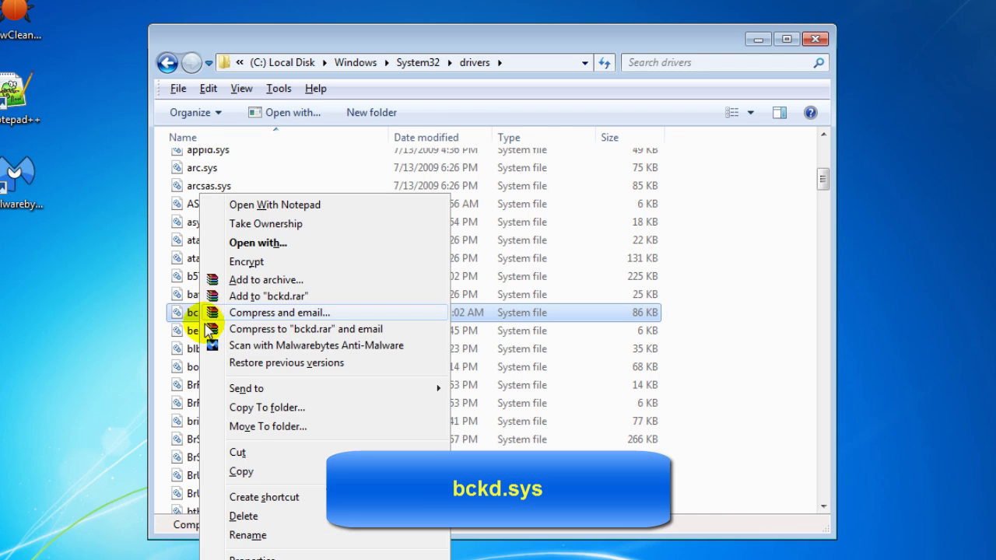
left_click(244, 516)
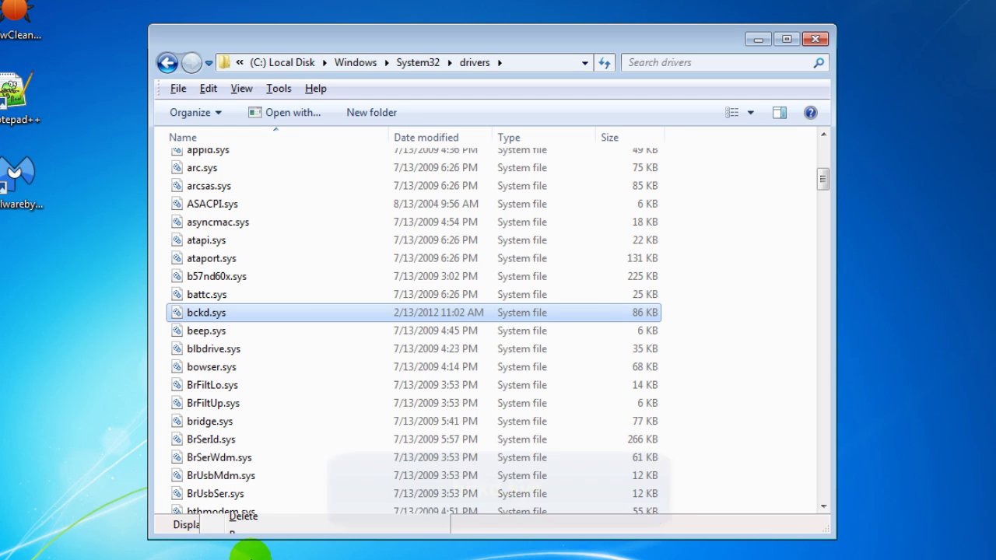
key("alt+Return")
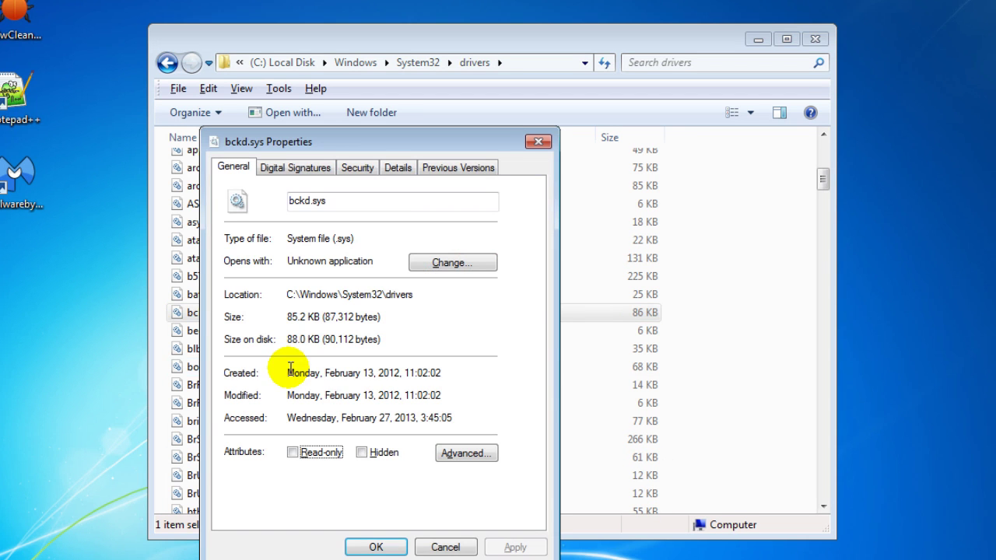
left_click(396, 168)
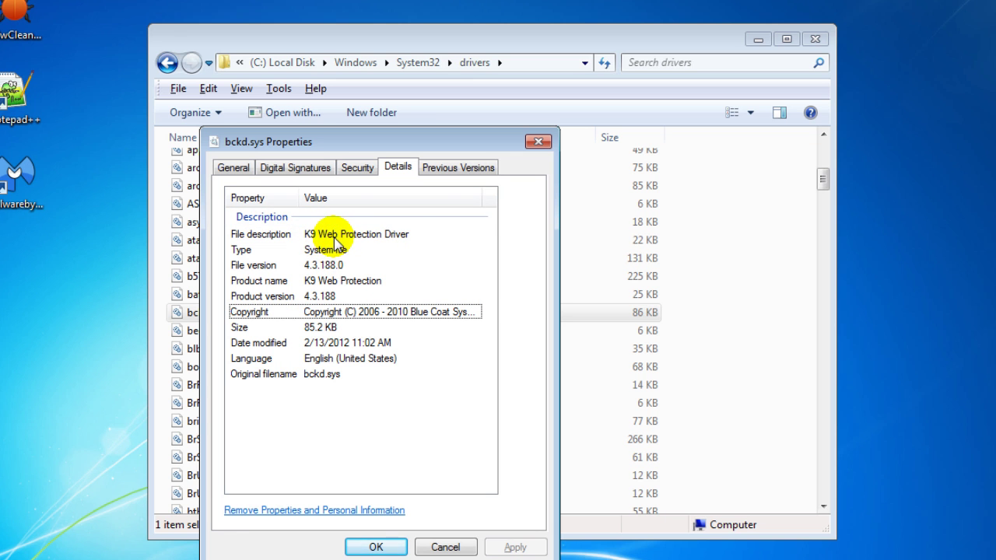
left_click(359, 548)
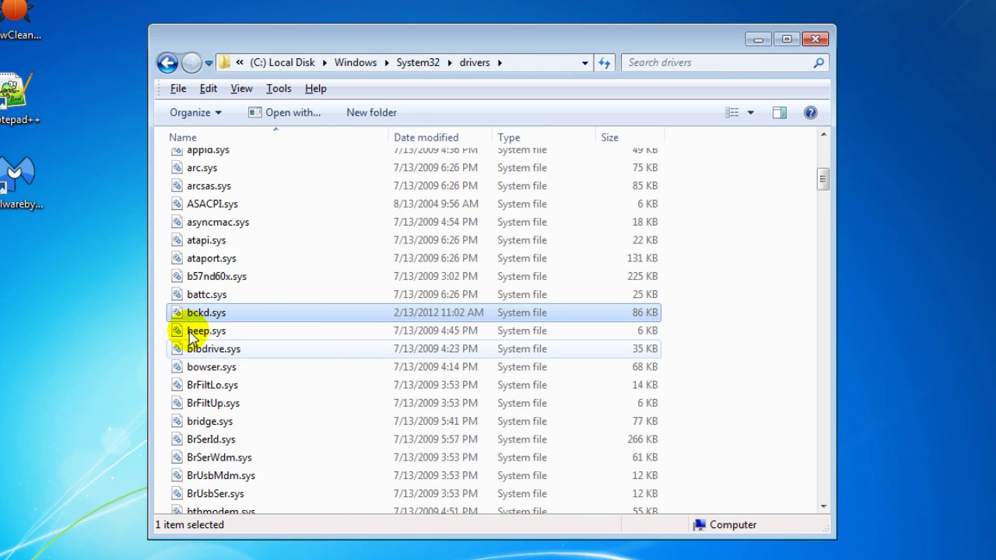
- Permanently delete bckd.sys, leaving 295 items in the drivers folder
mouse_move(207, 315)
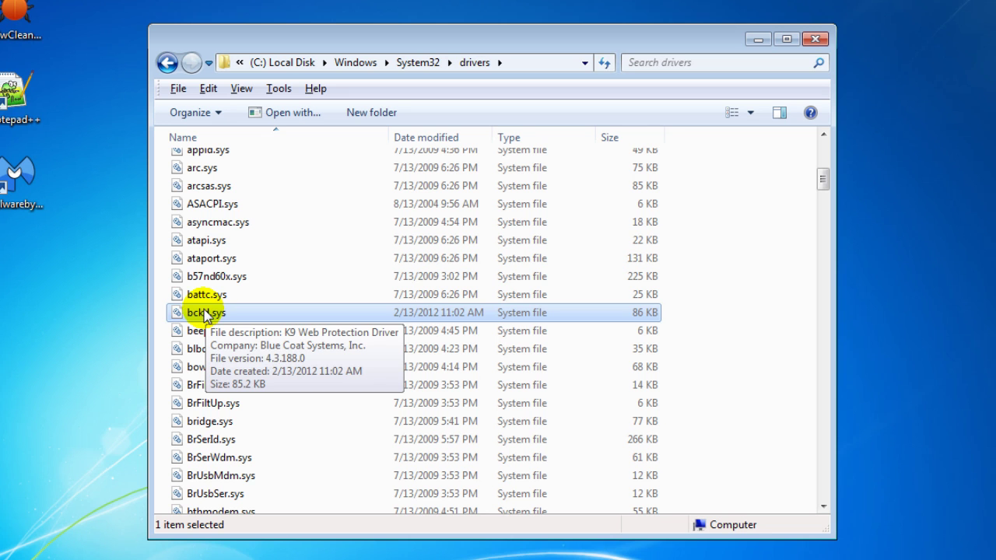
right_click(204, 317)
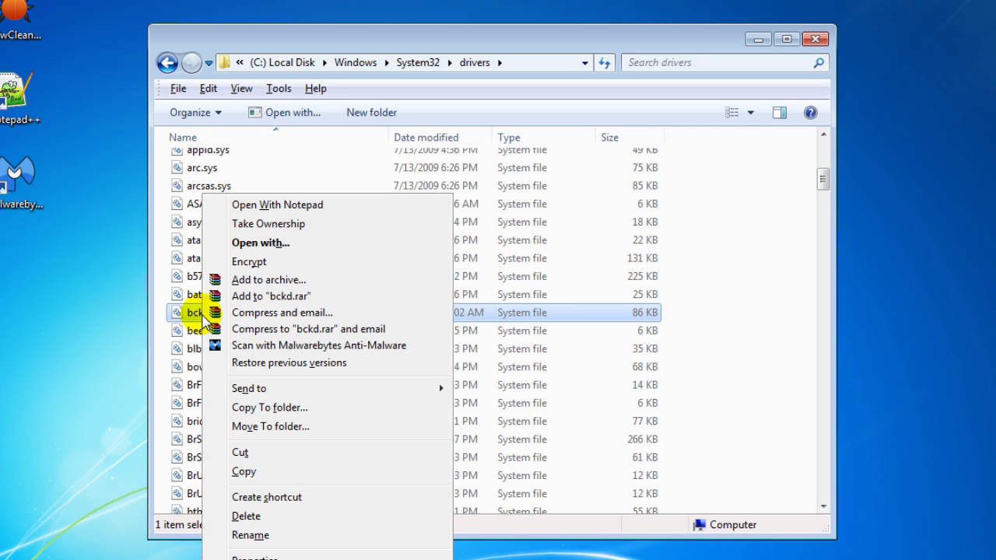
left_click(262, 518)
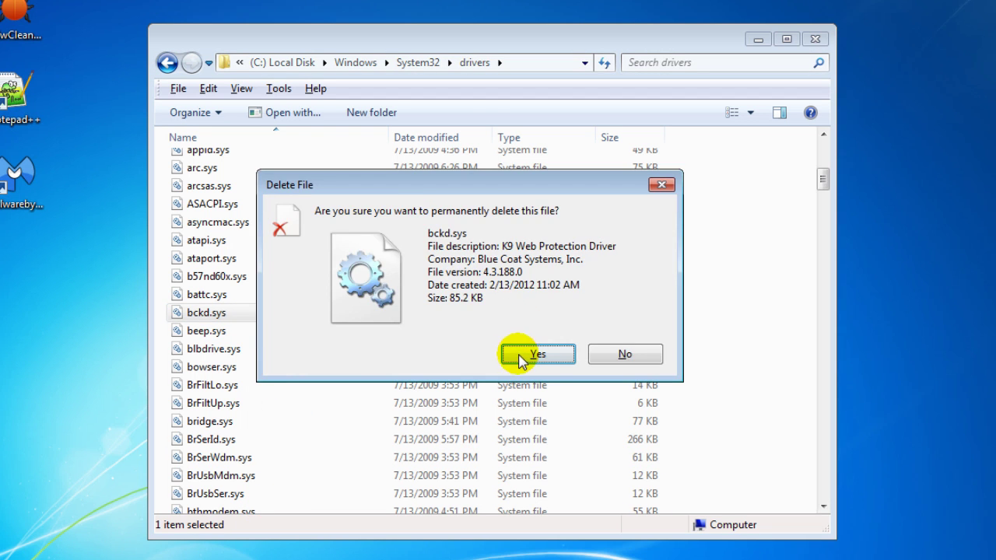
left_click(519, 361)
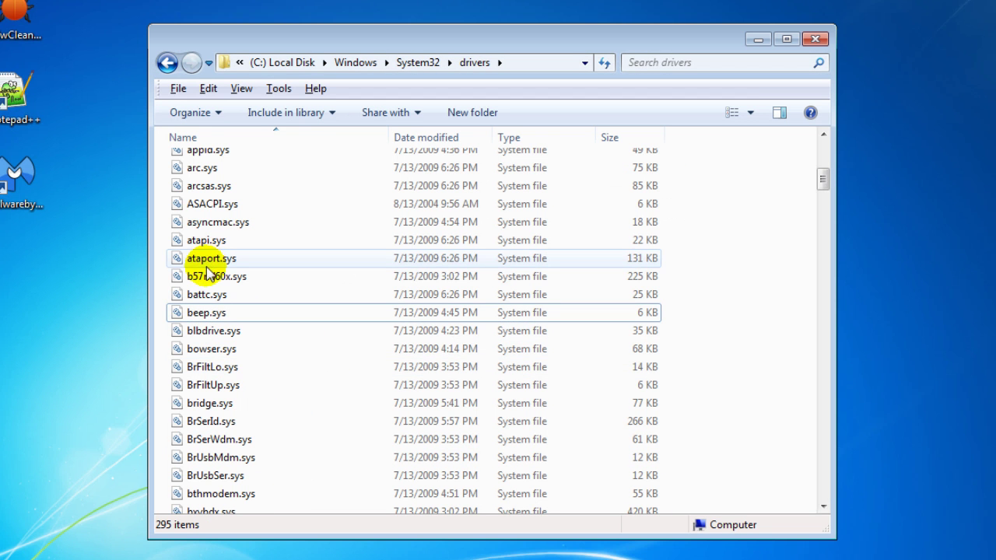
- Review the hidden-files settings in Folder Options' View tab, then close the drivers window
left_click(277, 90)
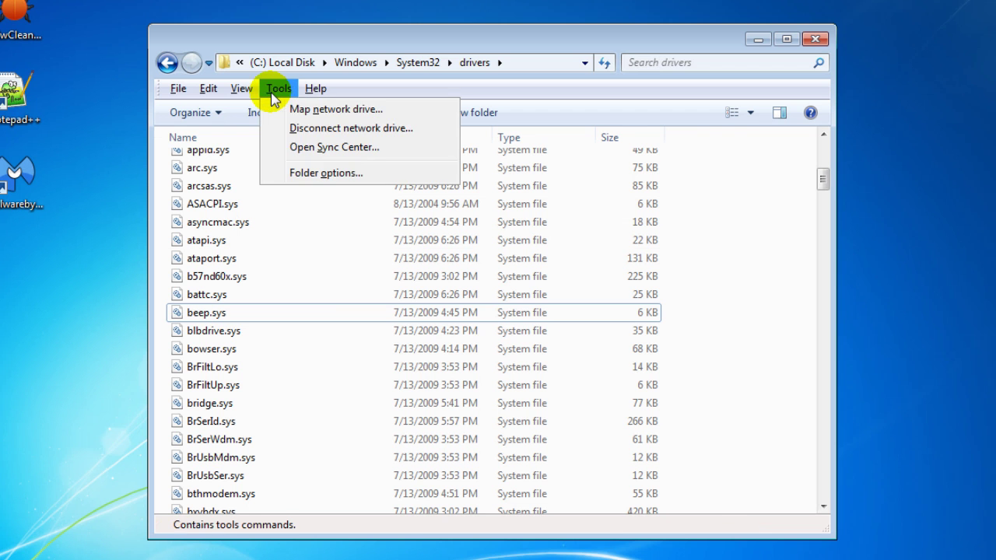
left_click(310, 172)
left_click(238, 130)
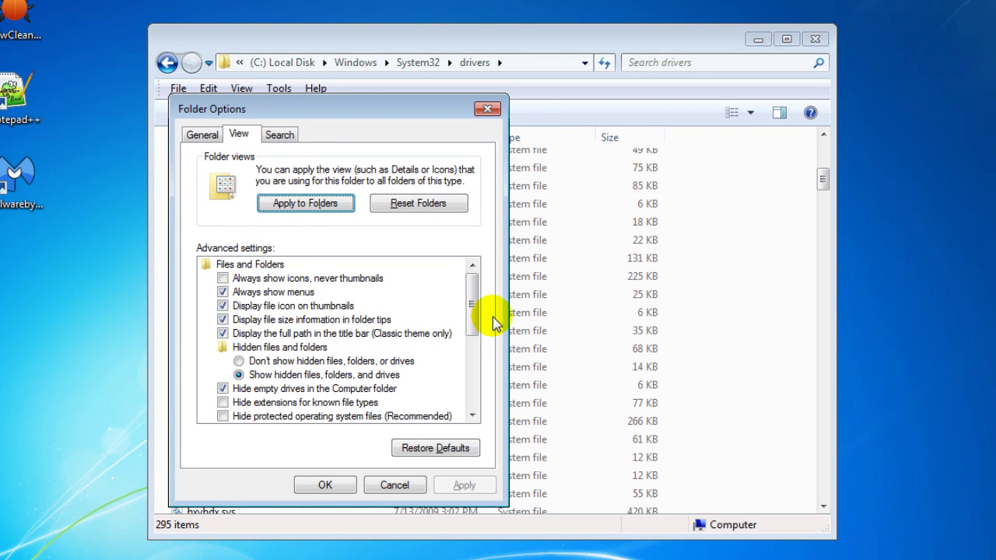
scroll(473, 313, "down", 1)
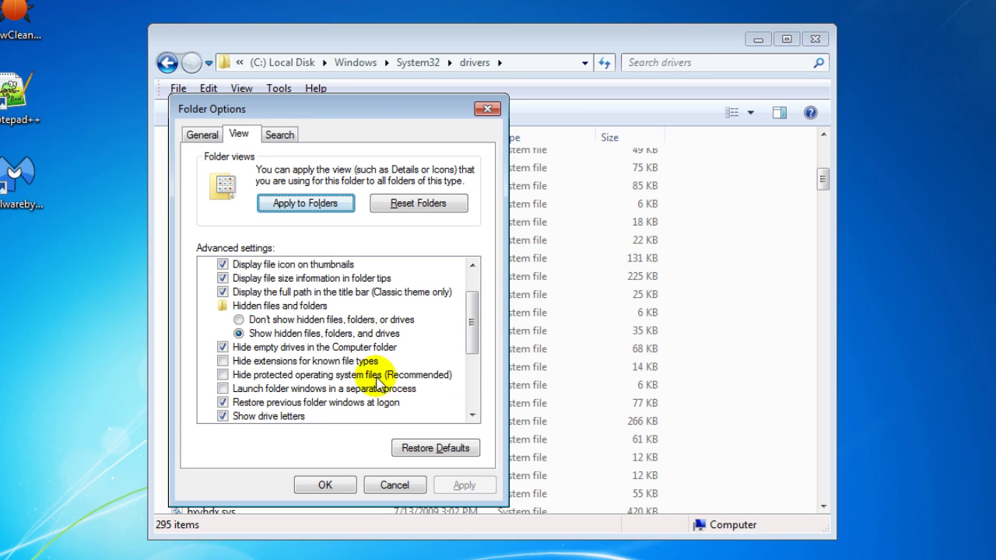
left_click(325, 485)
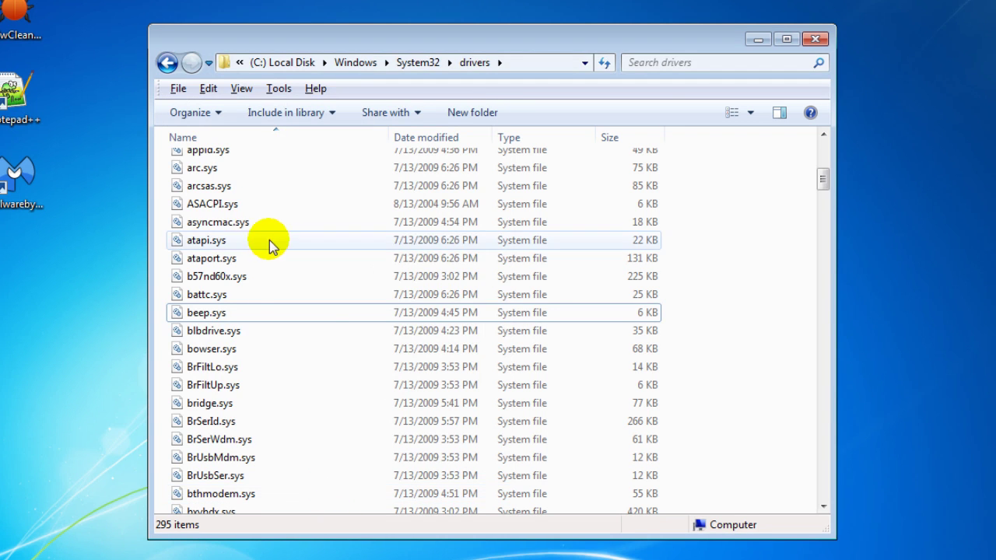
left_click(815, 39)
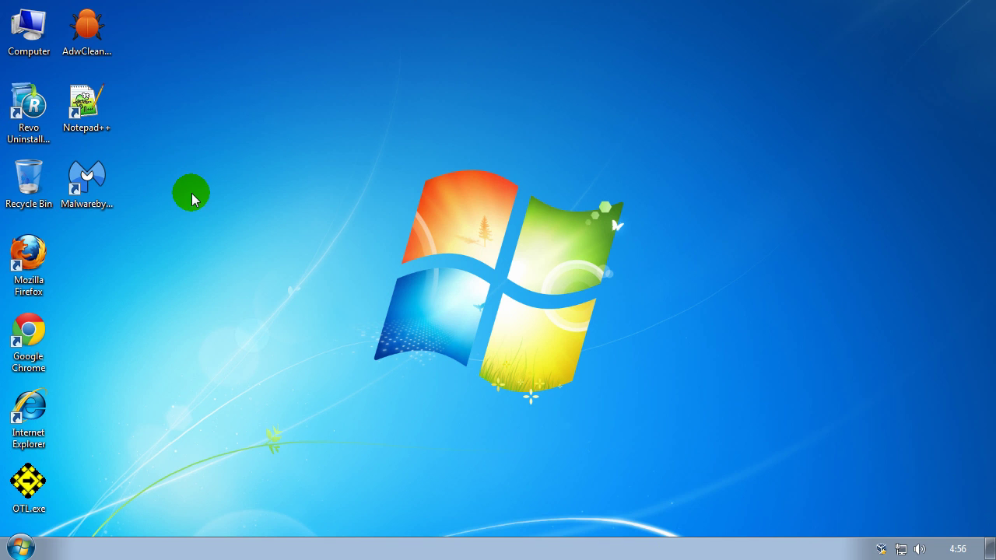
left_click(37, 321)
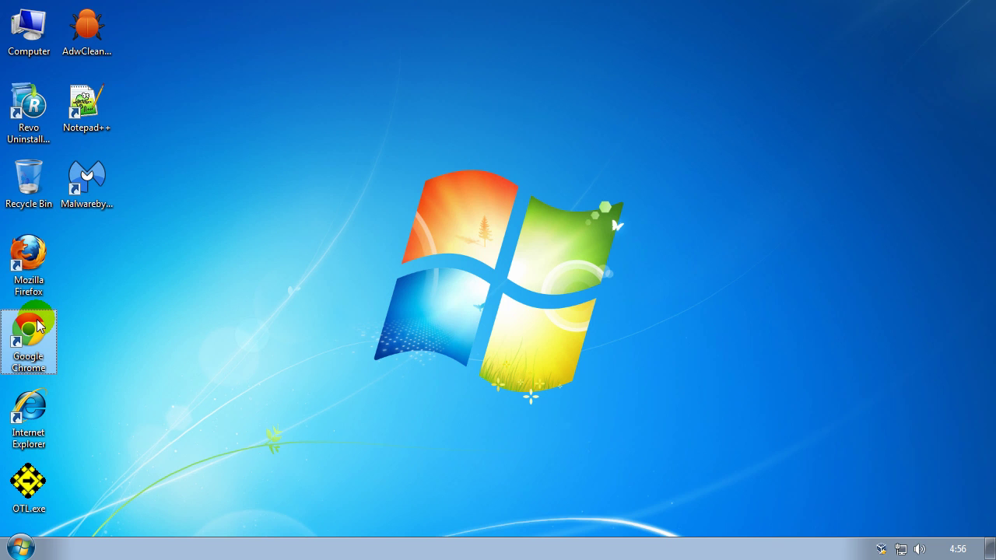
double_click(38, 321)
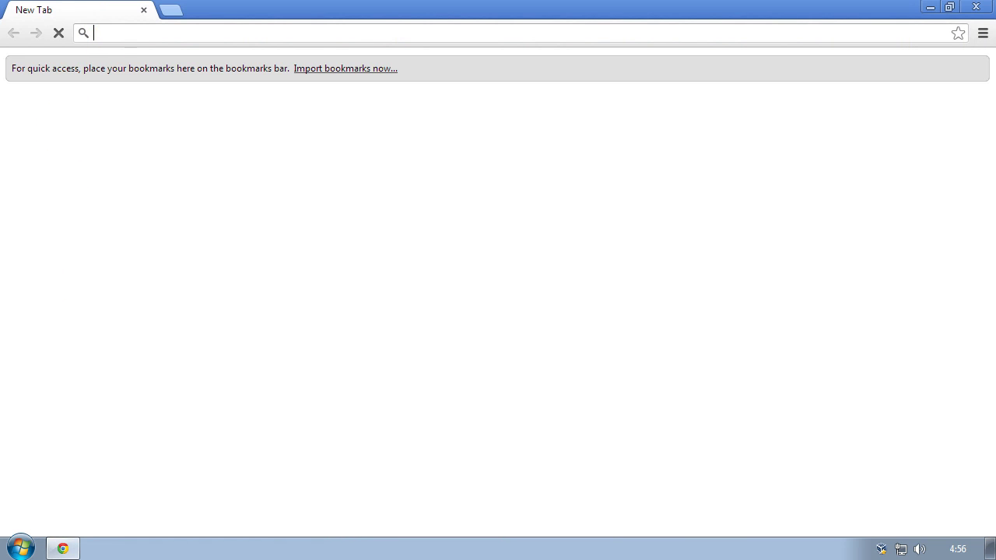
type("www.facebook.com")
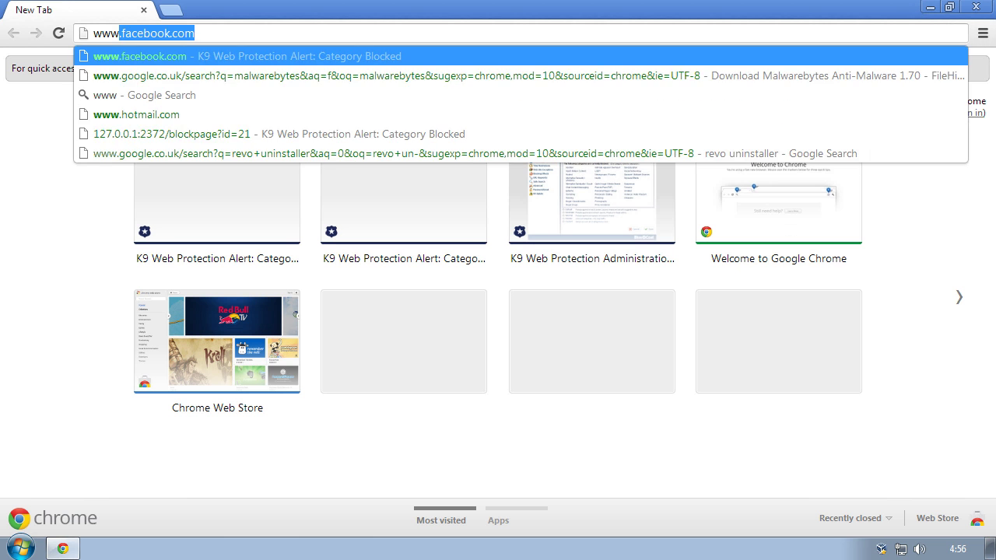
key("Return")
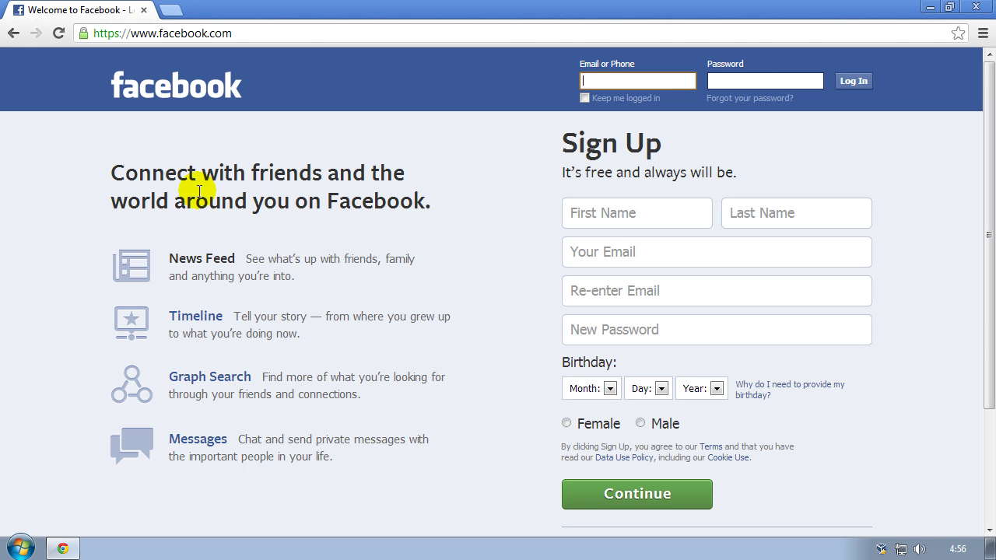
left_click(978, 8)
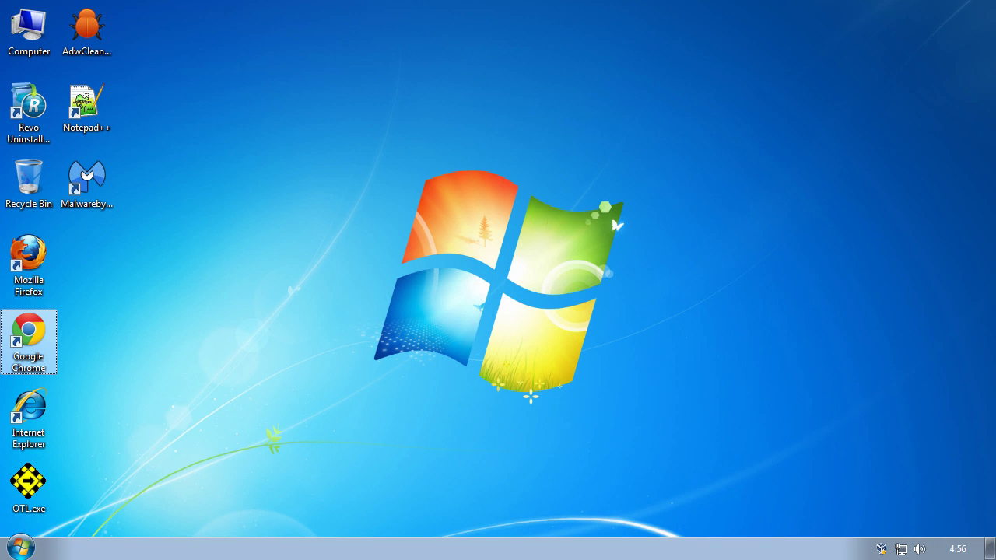